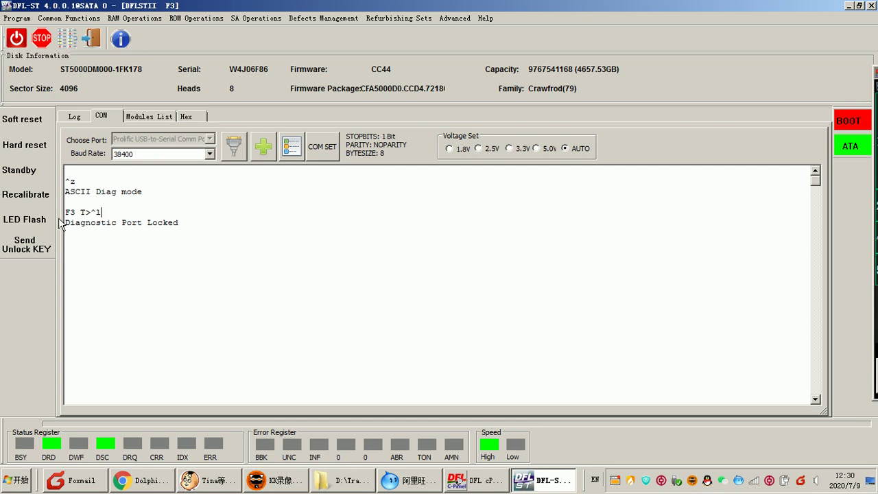
{"action": "left_click", "coordinate": [109, 232]}
{"action": "left_click_drag", "start_coordinate": [195, 220], "coordinate": [31, 213]}
{"action": "left_click", "coordinate": [169, 232]}
{"action": "left_click", "coordinate": [192, 223]}
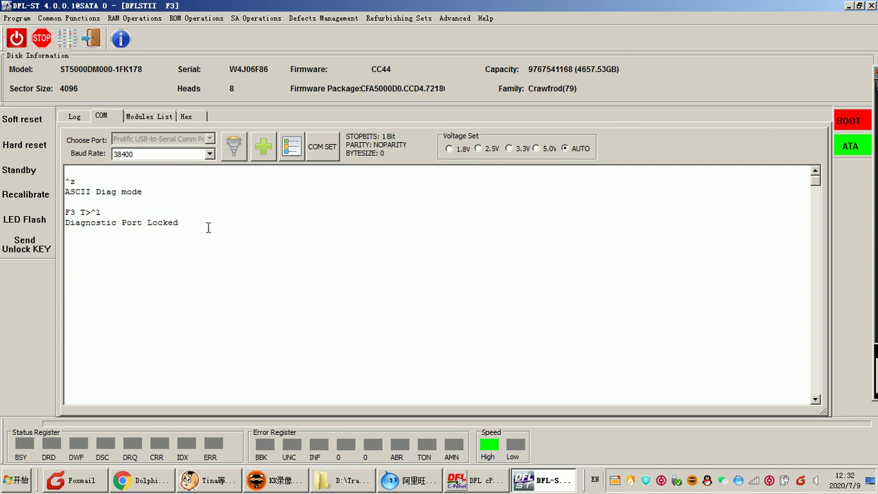
Power-cycle the drive, try to read its ID, and test the terminal for a response
{"action": "left_click", "coordinate": [15, 34]}
{"action": "left_click", "coordinate": [18, 39]}
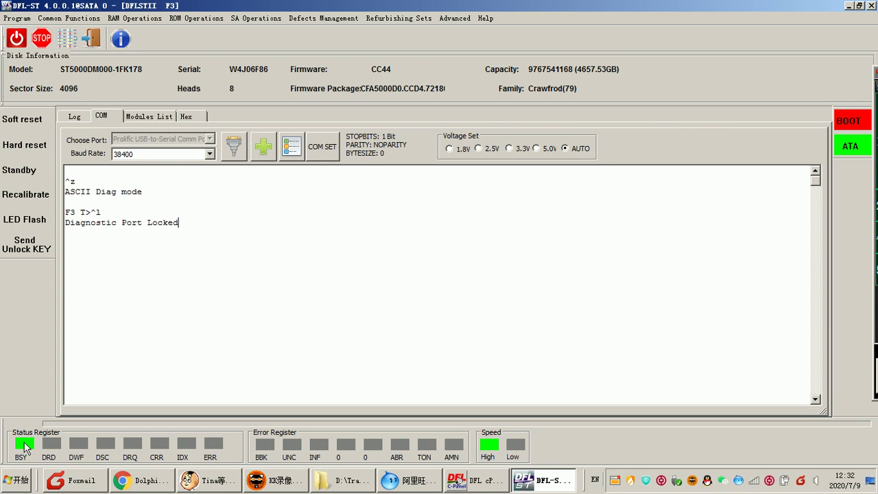
{"action": "left_click", "coordinate": [66, 38]}
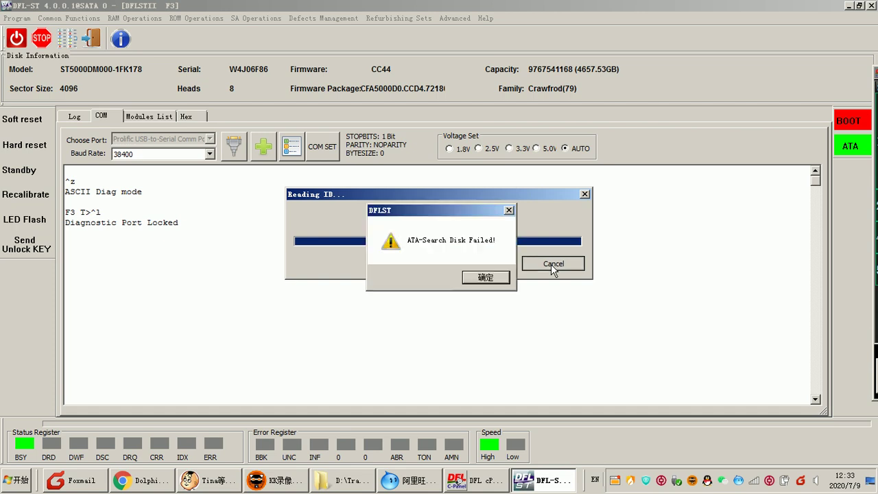
{"action": "left_click", "coordinate": [481, 281]}
{"action": "key", "text": "Return"}
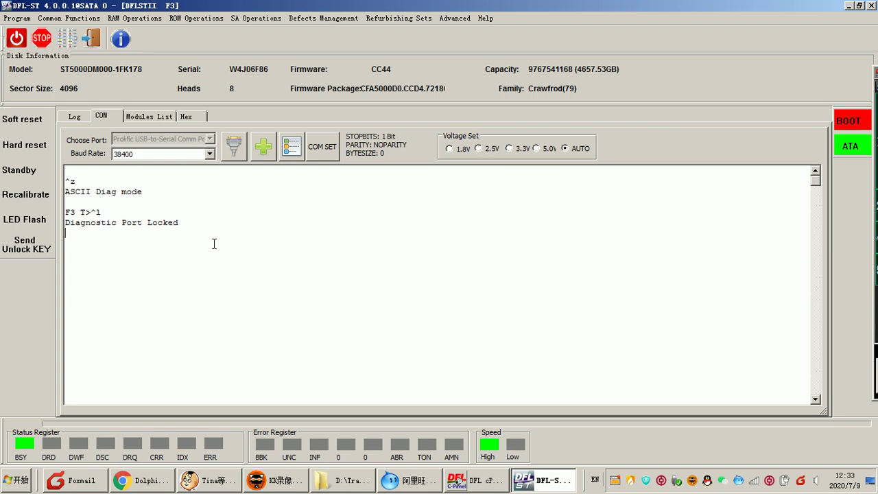
{"action": "key", "text": "Return"}
End the unresponsive DFL-ST task in Windows Task Manager and close the manager
{"action": "left_click", "coordinate": [483, 481]}
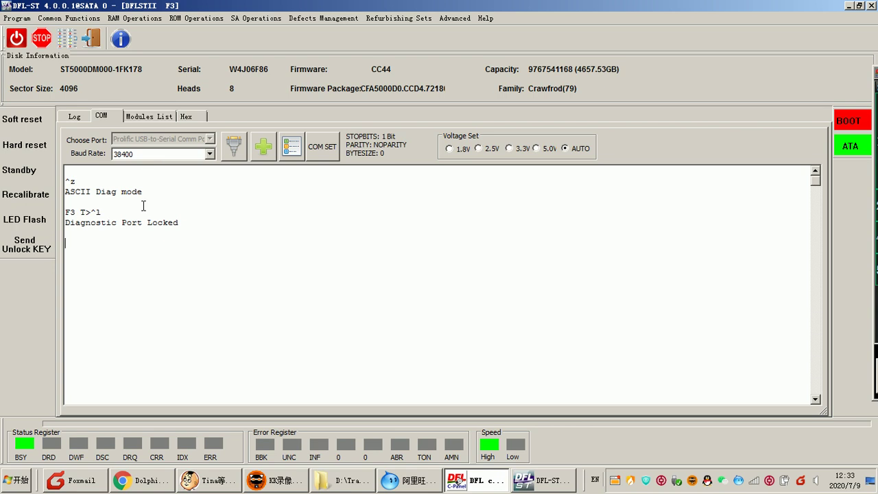
{"action": "key", "text": "ctrl+shift+Escape"}
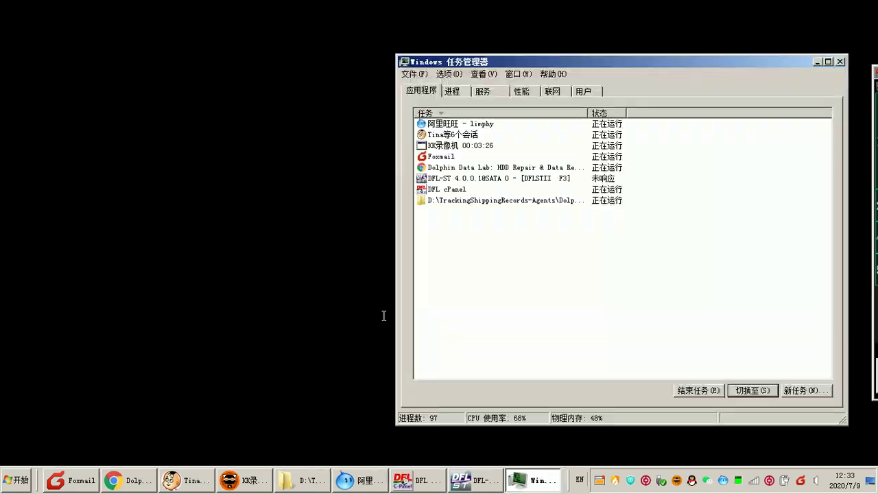
{"action": "left_click", "coordinate": [461, 180]}
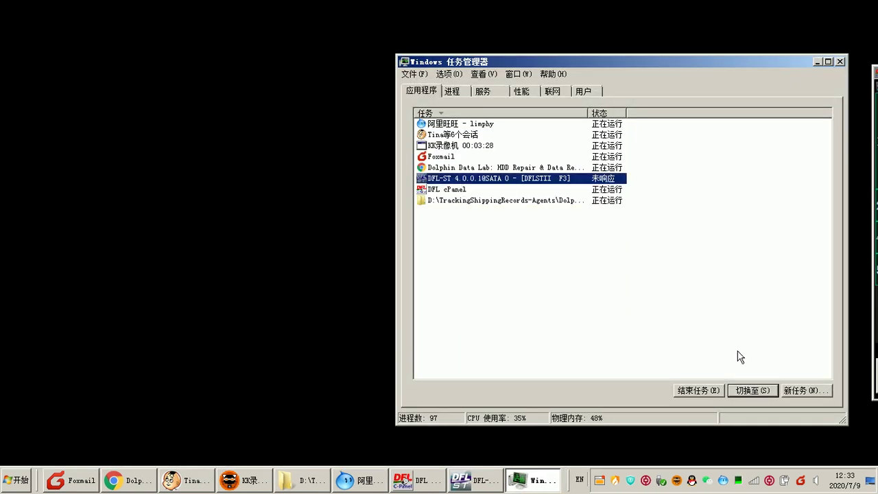
{"action": "left_click", "coordinate": [703, 390]}
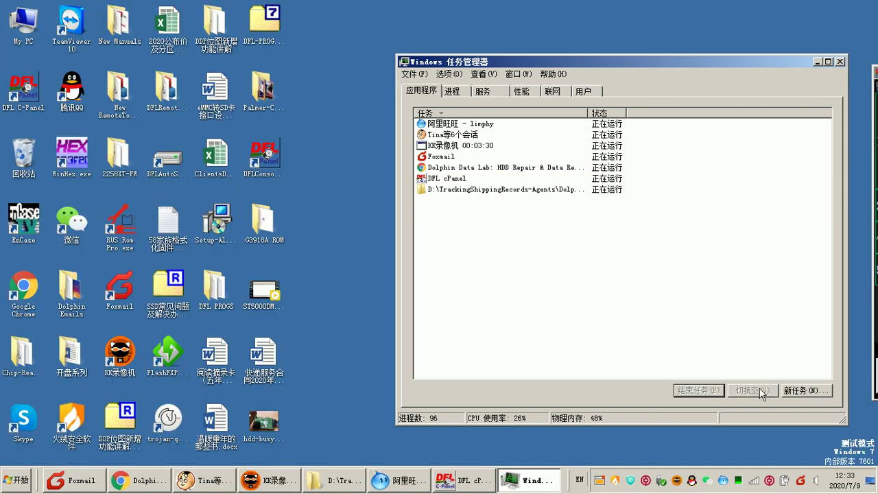
{"action": "left_click", "coordinate": [839, 61]}
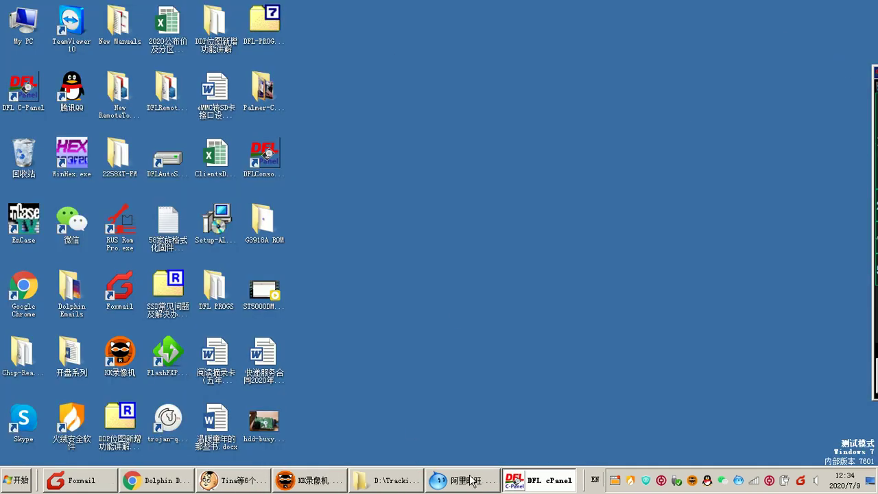
Switch to DFL cPanel and launch the ST module for the SATA 0 port
{"action": "left_click", "coordinate": [542, 483]}
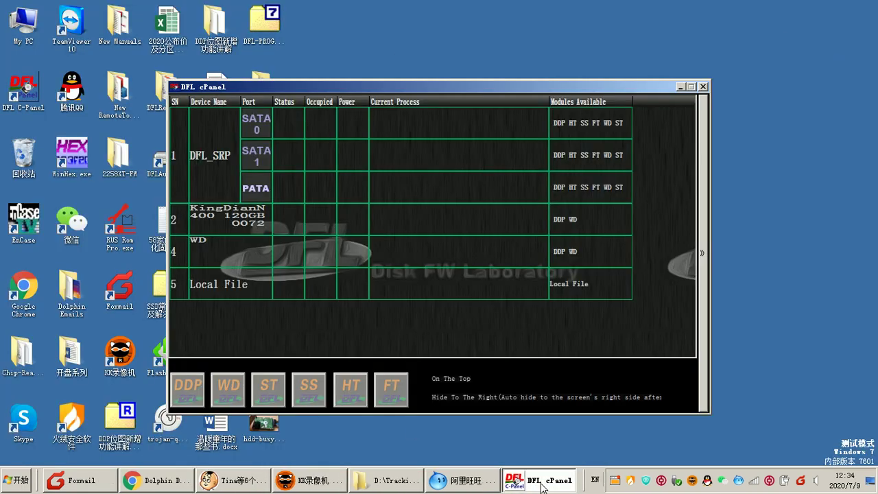
{"action": "left_click", "coordinate": [286, 126]}
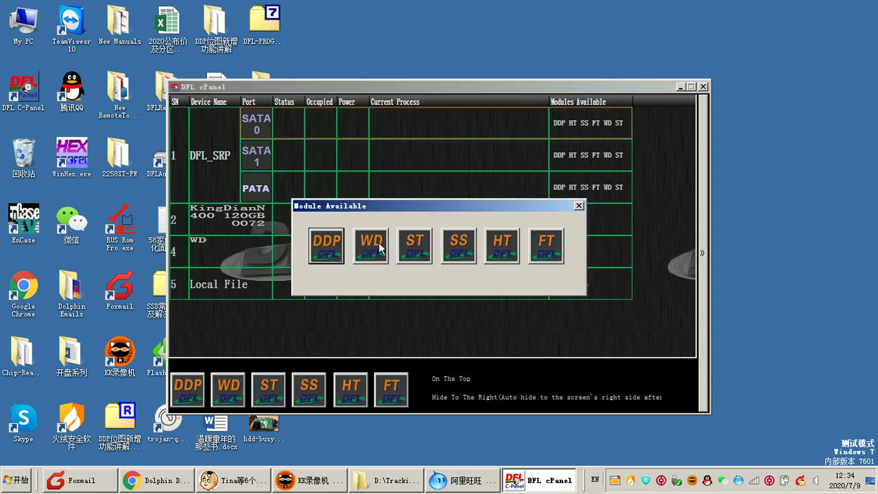
{"action": "left_click", "coordinate": [416, 246]}
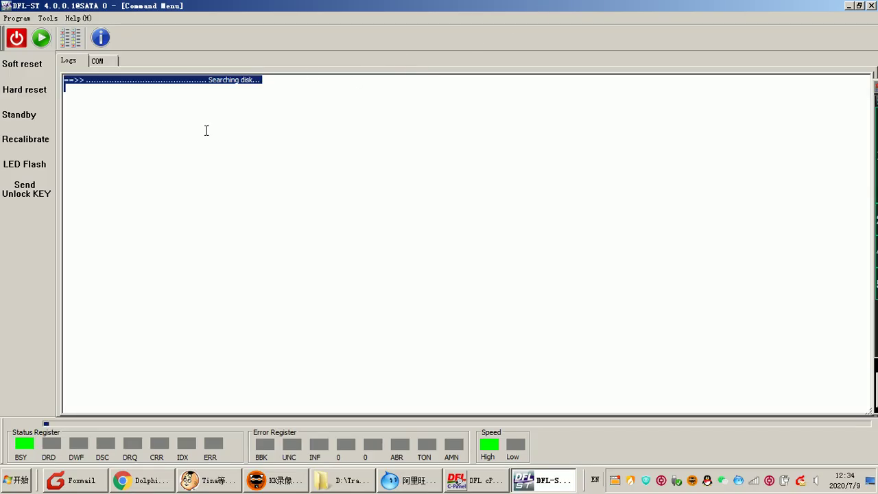
Open the serial connection on the Prolific USB-to-Serial port at 38400 baud
{"action": "left_click", "coordinate": [103, 62]}
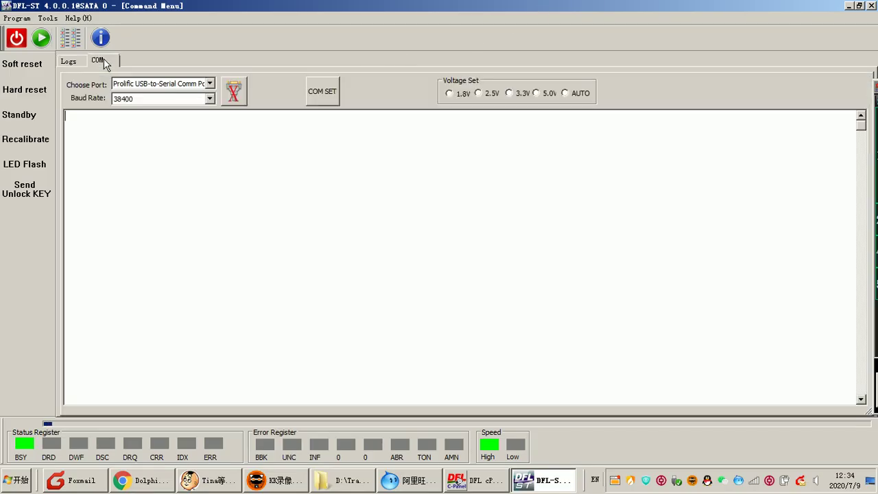
{"action": "left_click", "coordinate": [237, 93]}
{"action": "left_click", "coordinate": [143, 202]}
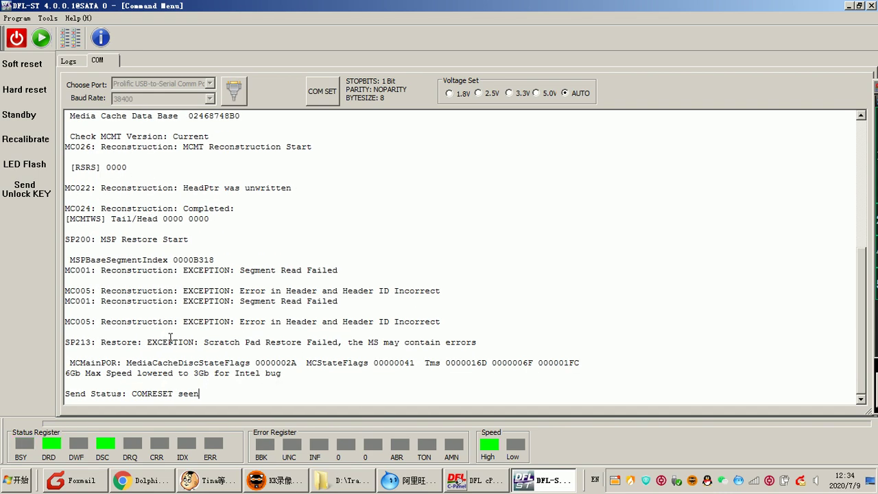
Enter ASCII diagnostic mode in the serial terminal, return the drive to ESLIP mode, and review the output
{"action": "left_click", "coordinate": [228, 403]}
{"action": "key", "text": "ctrl+z"}
{"action": "key", "text": "ctrl+z"}
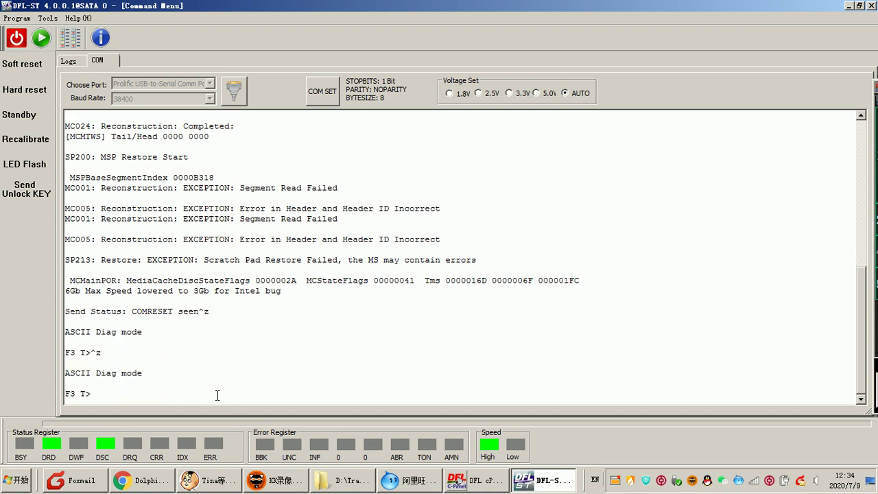
{"action": "key", "text": "ctrl+t"}
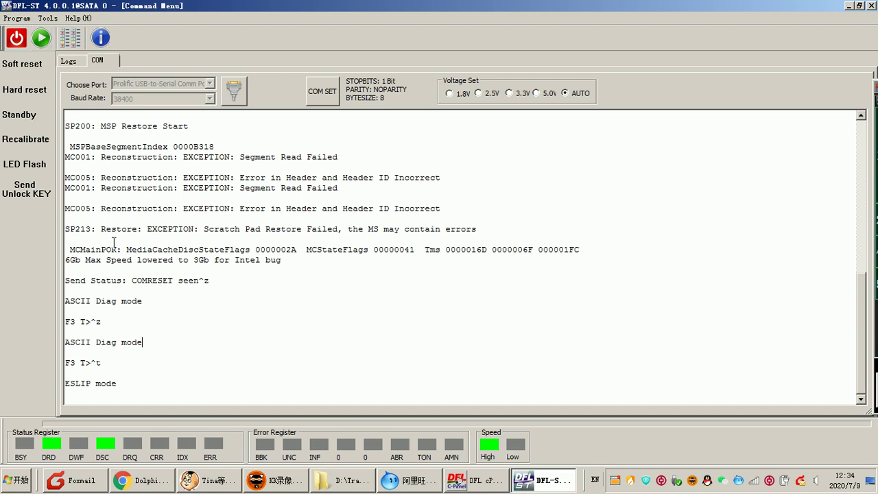
{"action": "scroll", "coordinate": [136, 243], "scroll_direction": "up", "scroll_amount": 8}
{"action": "scroll", "coordinate": [138, 242], "scroll_direction": "down", "scroll_amount": 8}
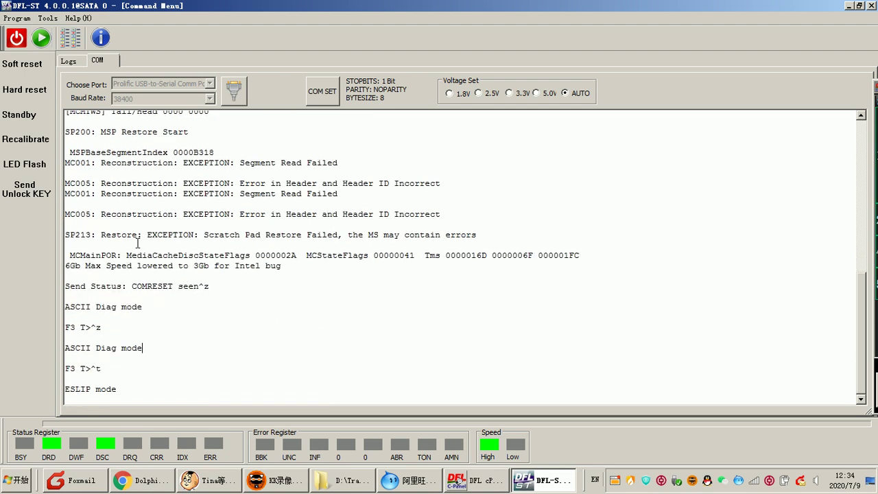
Start the Barracuda F3 program, obtain the drive info, and accept it with work directory D:\DFLTask
{"action": "left_click", "coordinate": [41, 38]}
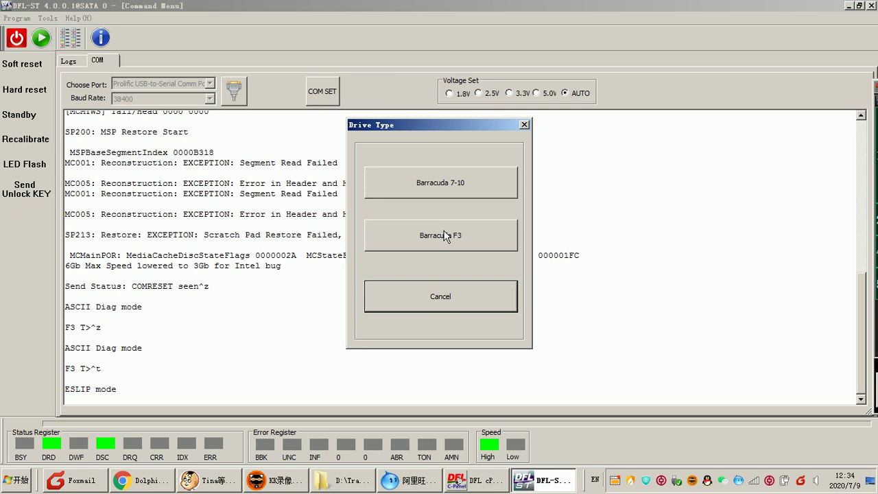
{"action": "left_click", "coordinate": [447, 235]}
{"action": "left_click", "coordinate": [419, 412]}
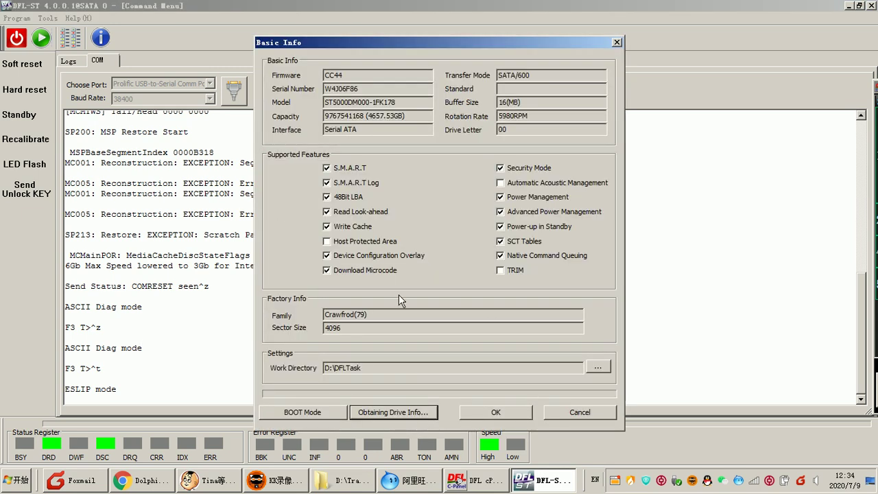
{"action": "left_click", "coordinate": [501, 414]}
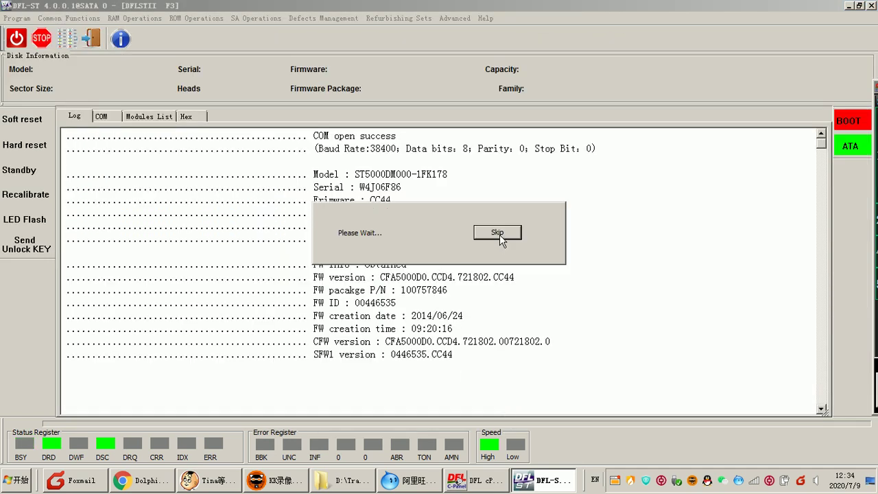
{"action": "left_click", "coordinate": [273, 263]}
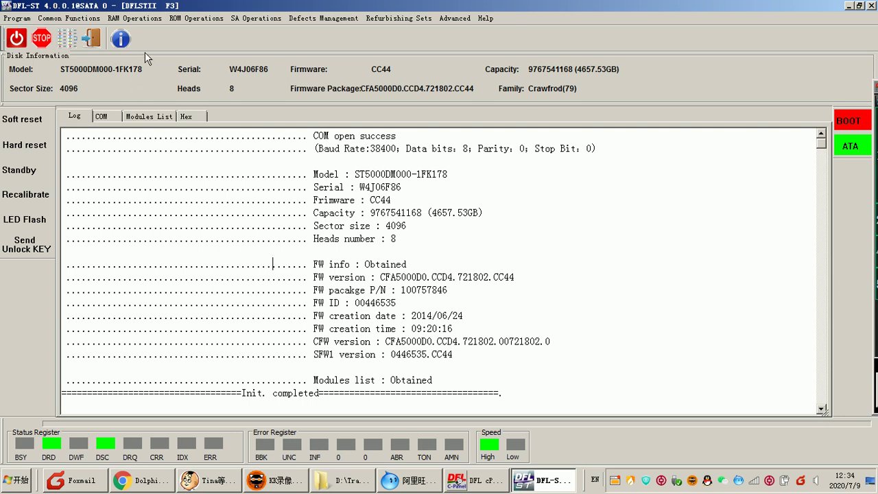
Start the Unlock ROM to Original conversion using the work folder ST5000DM000-1FK178_W4J06F86_CC44_8
{"action": "left_click", "coordinate": [192, 21]}
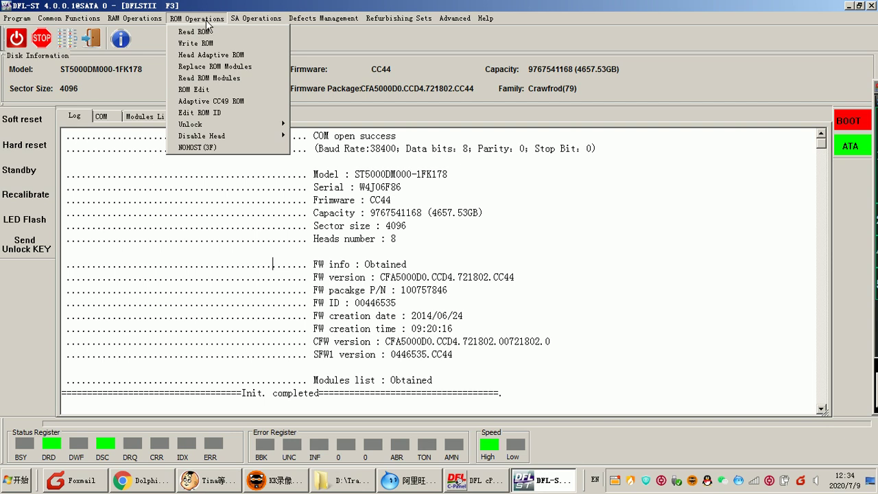
{"action": "mouse_move", "coordinate": [211, 127]}
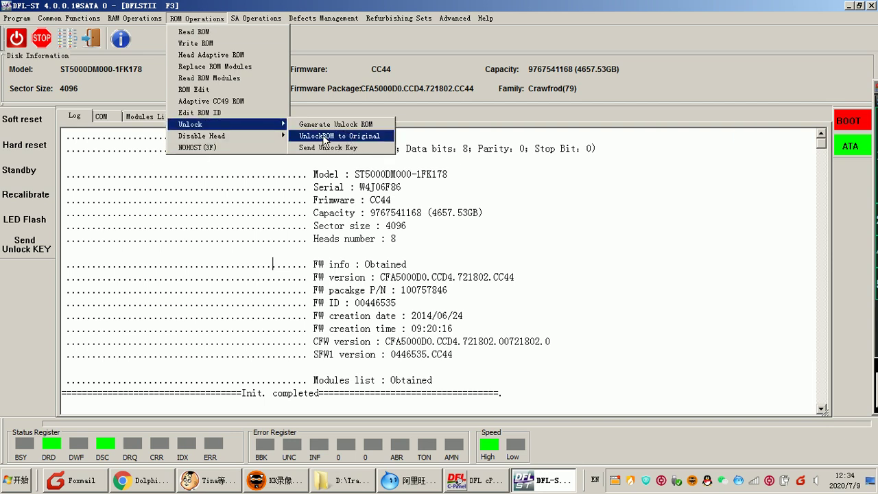
{"action": "left_click", "coordinate": [367, 135]}
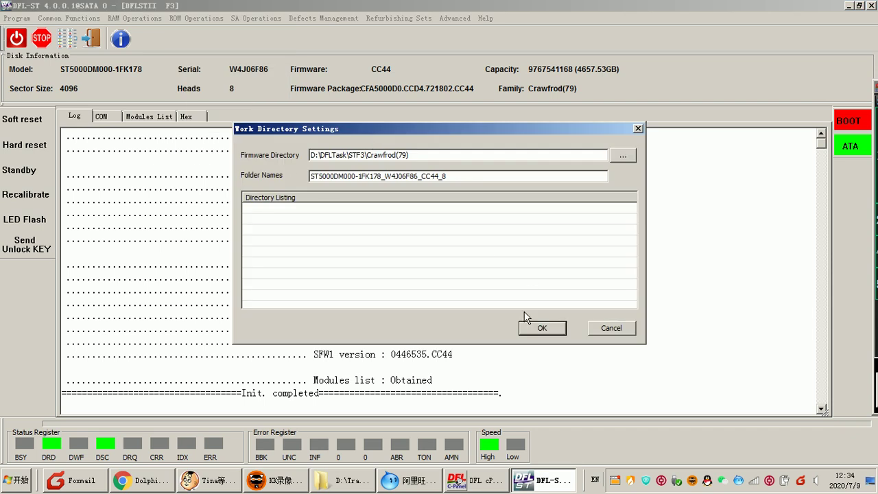
{"action": "left_click", "coordinate": [543, 329]}
{"action": "left_click", "coordinate": [442, 267]}
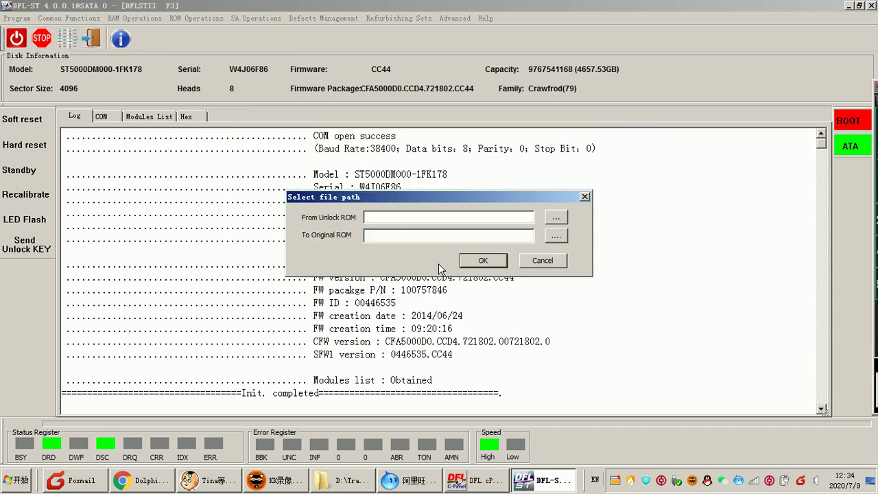
Convert UnlockW4J06F86.bin to the original ROM, saving it as RestoreUnlockW4J06F86.bin
{"action": "left_click", "coordinate": [559, 216]}
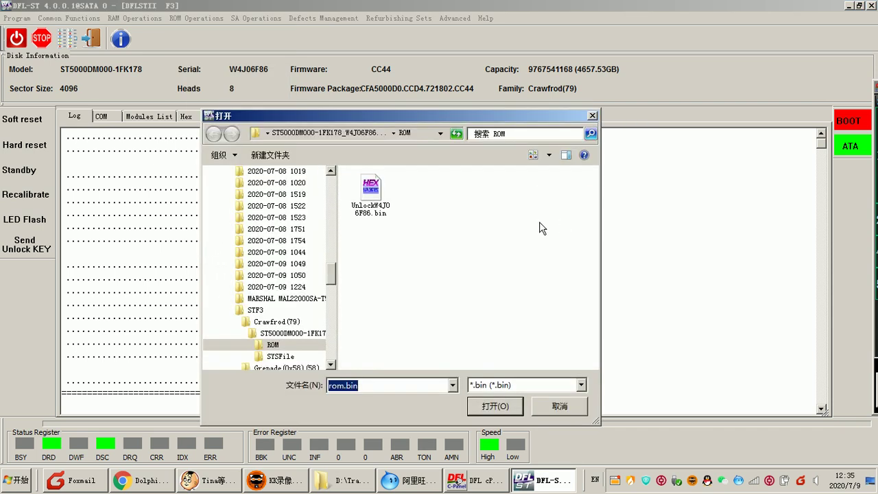
{"action": "left_click", "coordinate": [388, 207]}
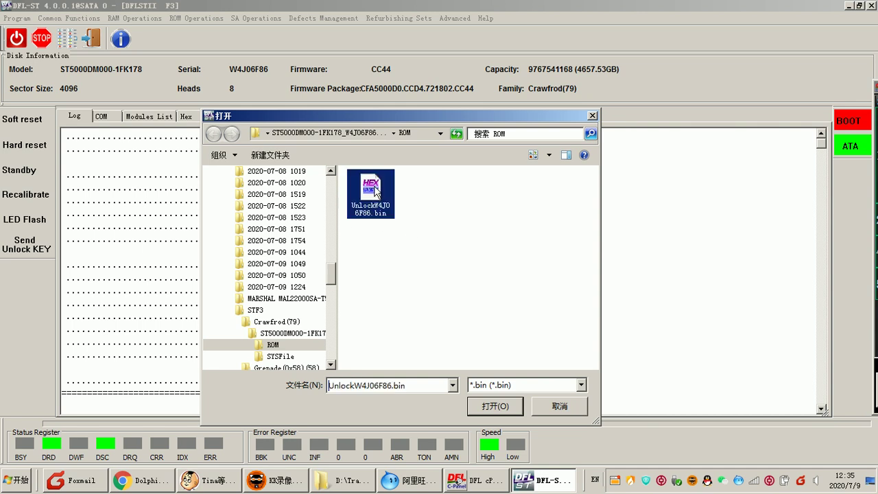
{"action": "left_click", "coordinate": [496, 406]}
{"action": "left_click", "coordinate": [553, 238]}
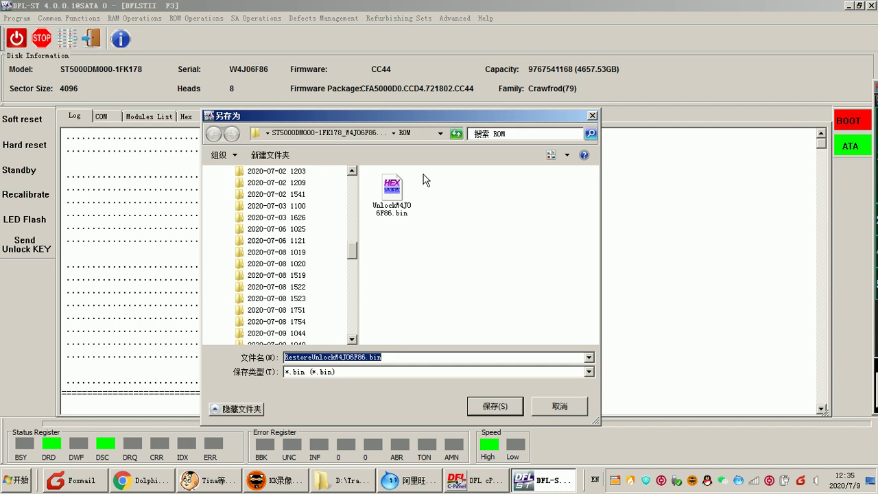
{"action": "left_click", "coordinate": [490, 405]}
{"action": "left_click", "coordinate": [483, 260]}
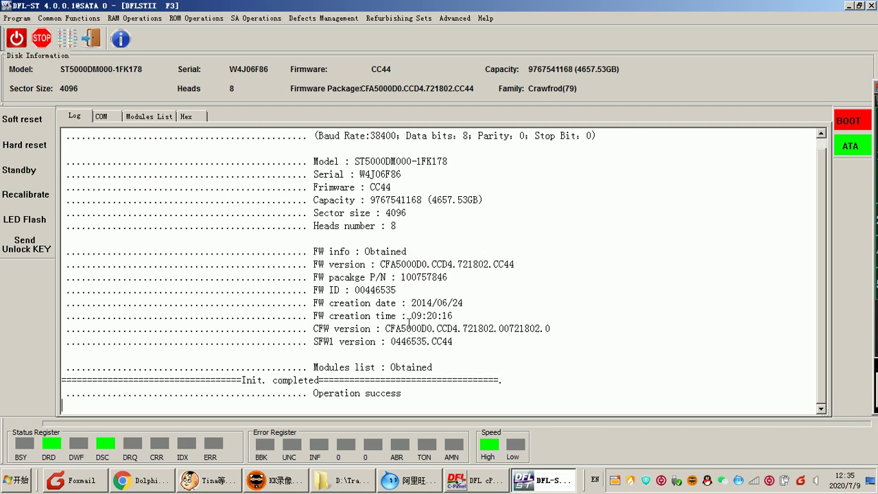
{"action": "left_click_drag", "start_coordinate": [346, 393], "coordinate": [428, 397]}
{"action": "left_click", "coordinate": [437, 399]}
Write RestoreUnlockW4J06F86.bin to the drive's ROM using Without Short boot mode, 921600 baud and the 4K Drives family
{"action": "left_click", "coordinate": [196, 18]}
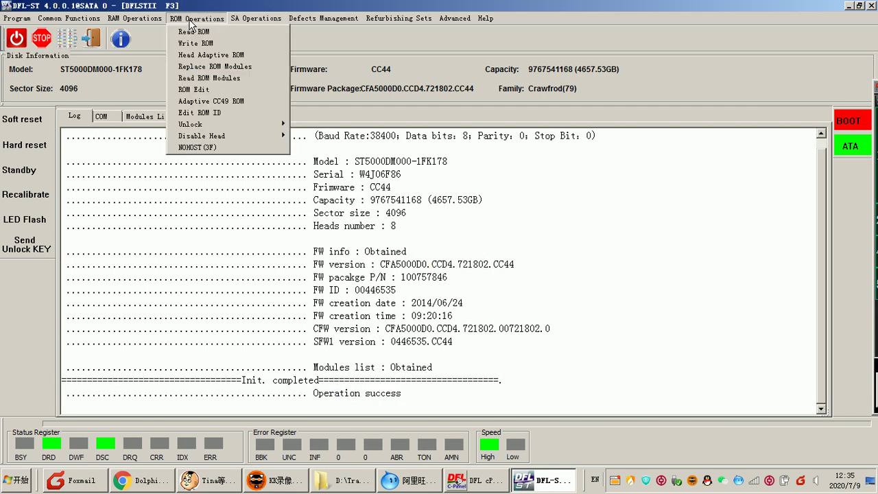
{"action": "left_click", "coordinate": [199, 43]}
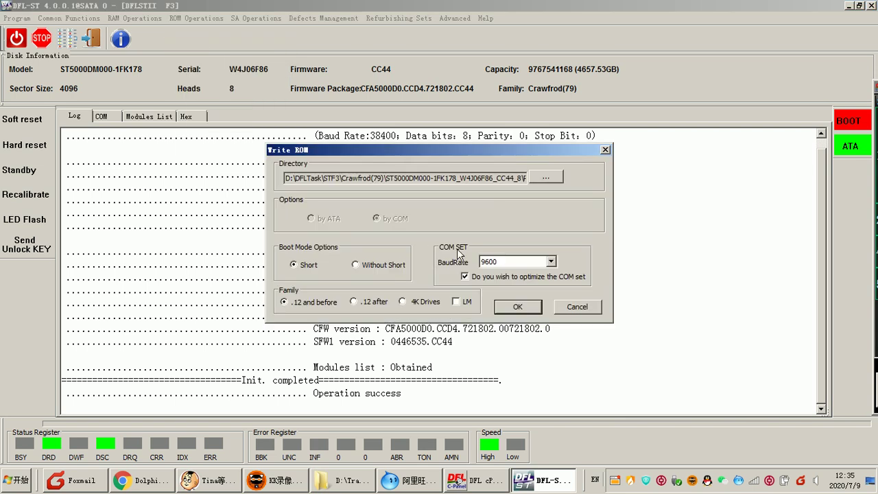
{"action": "left_click", "coordinate": [542, 175]}
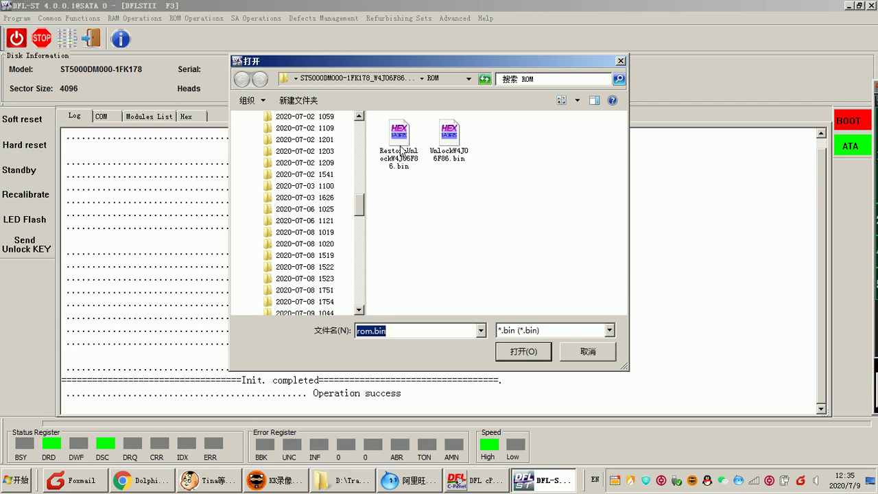
{"action": "double_click", "coordinate": [402, 151]}
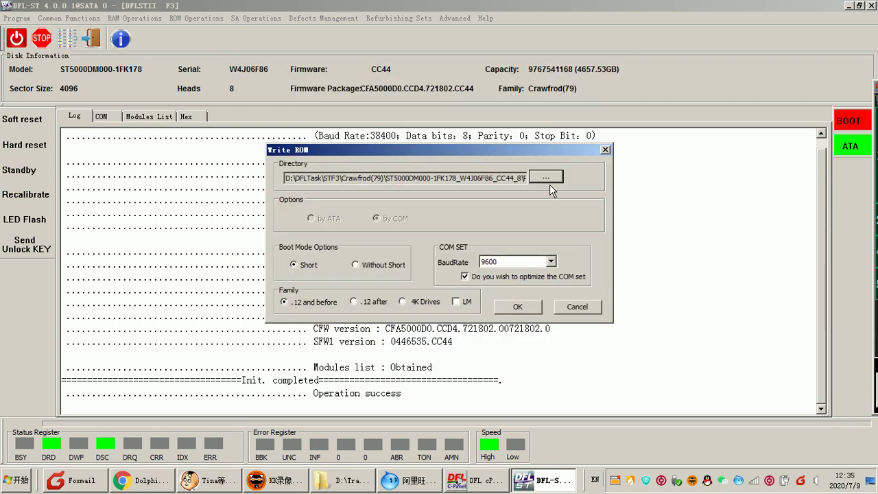
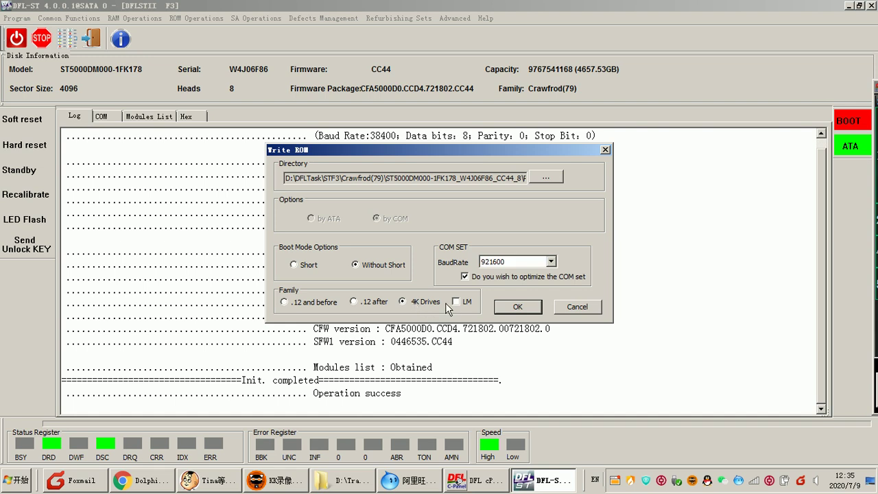
{"action": "left_click", "coordinate": [520, 306]}
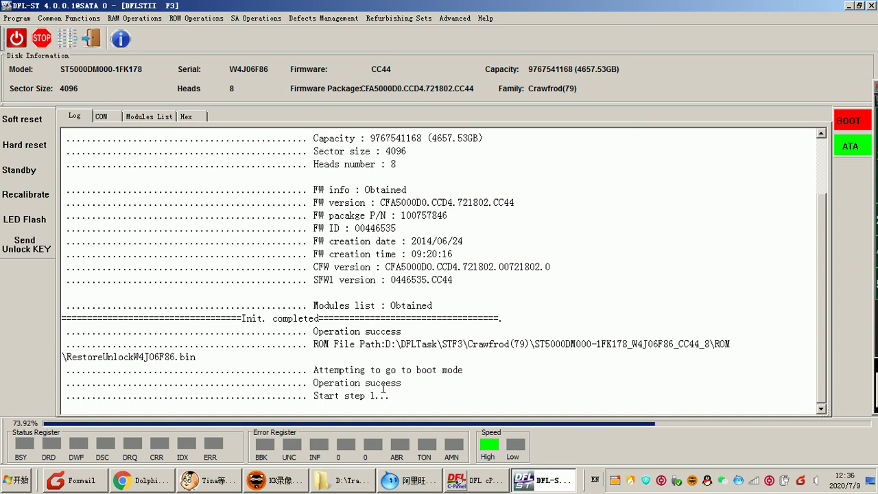
Check the path and file name of the restored ROM file in the write operation's log
{"action": "left_click_drag", "start_coordinate": [202, 360], "coordinate": [320, 343]}
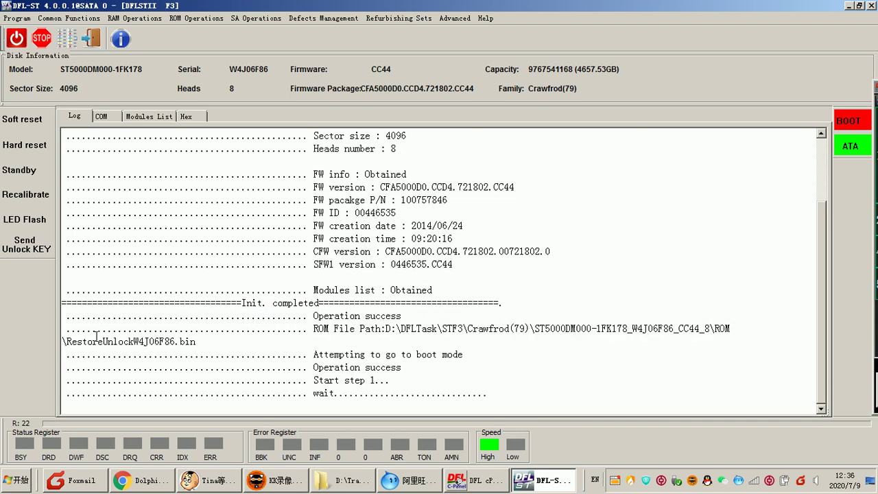
{"action": "left_click_drag", "start_coordinate": [66, 341], "coordinate": [178, 340]}
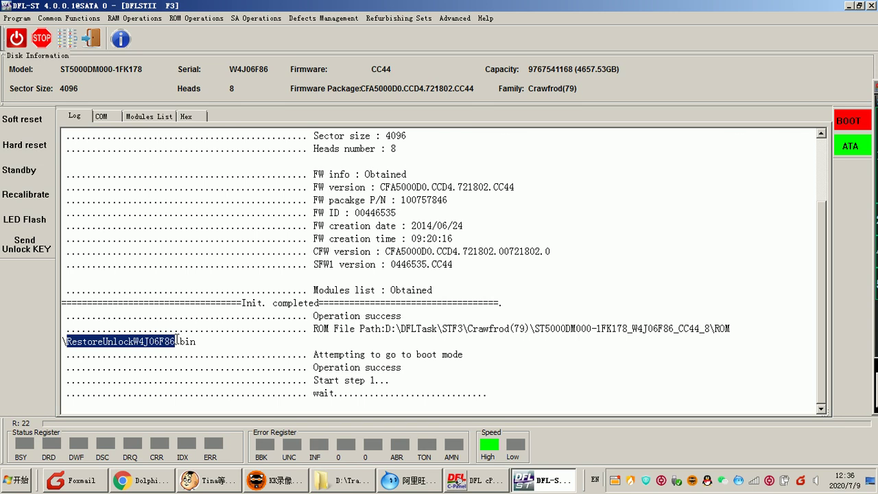
{"action": "left_click", "coordinate": [183, 340]}
{"action": "triple_click", "coordinate": [190, 341]}
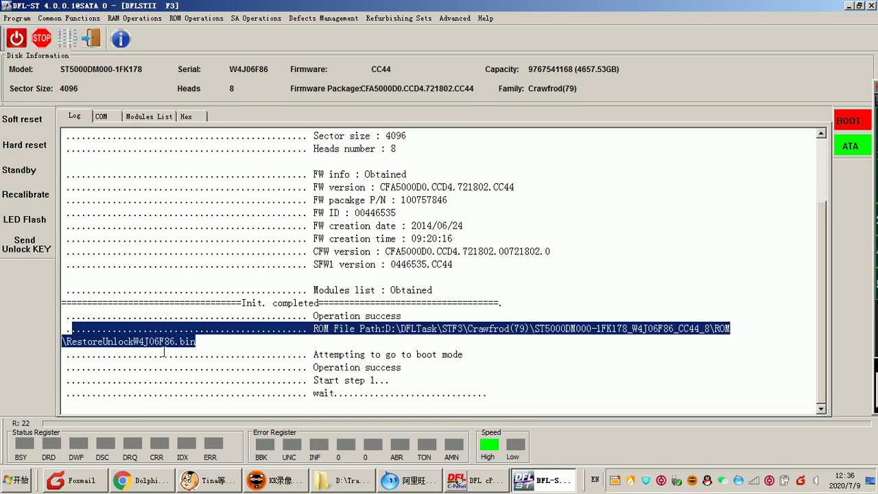
{"action": "left_click", "coordinate": [196, 341]}
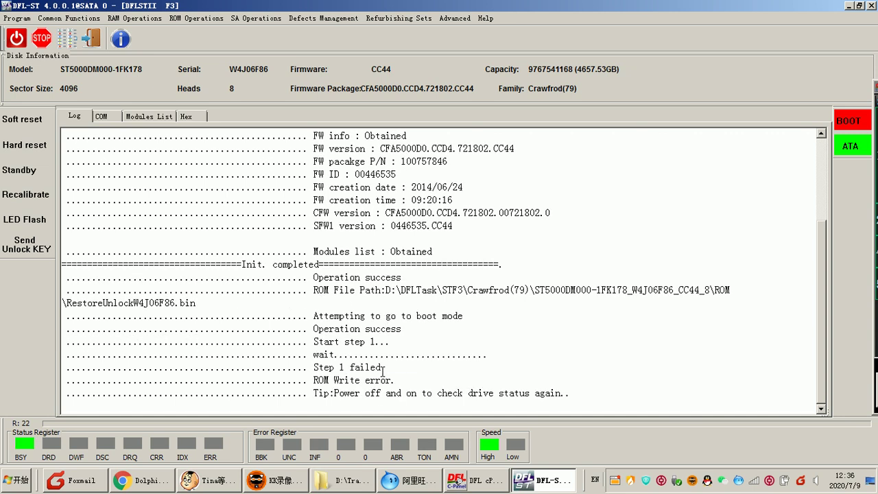
Write the restored ROM file to the drive again with the LM family option enabled, then check the write result in the log
{"action": "left_click", "coordinate": [196, 18]}
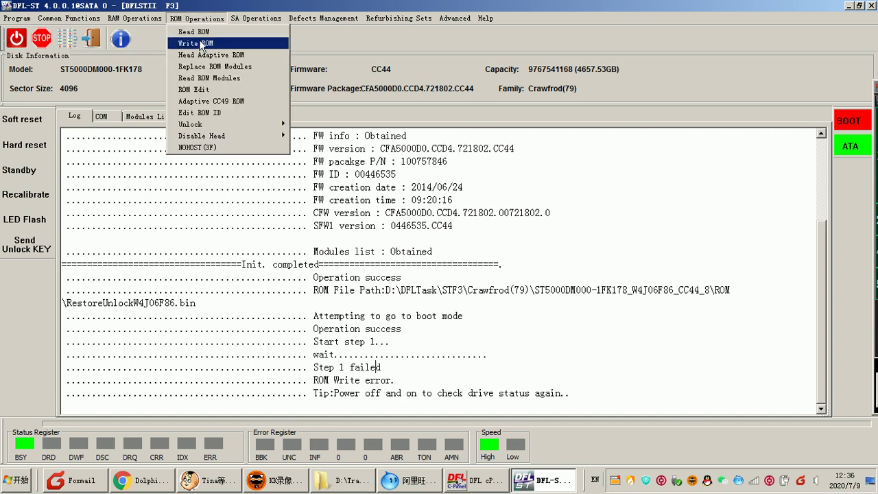
{"action": "left_click", "coordinate": [201, 43]}
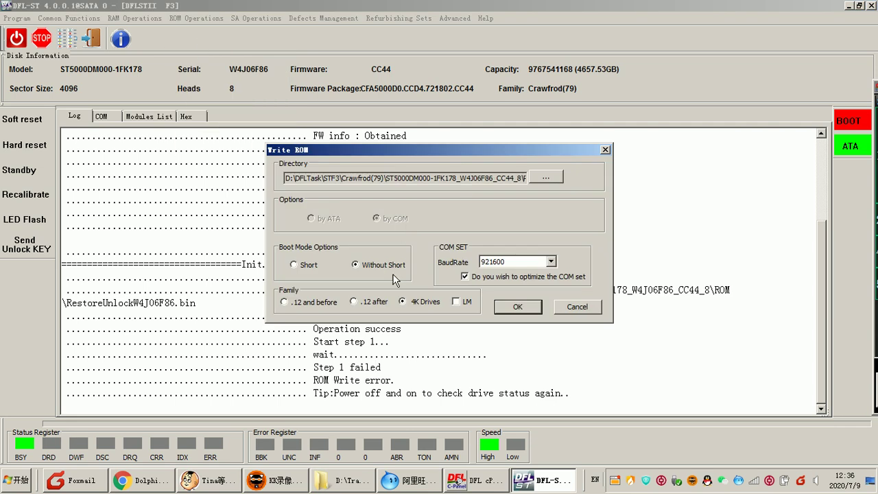
{"action": "left_click", "coordinate": [457, 301]}
{"action": "left_click", "coordinate": [518, 306]}
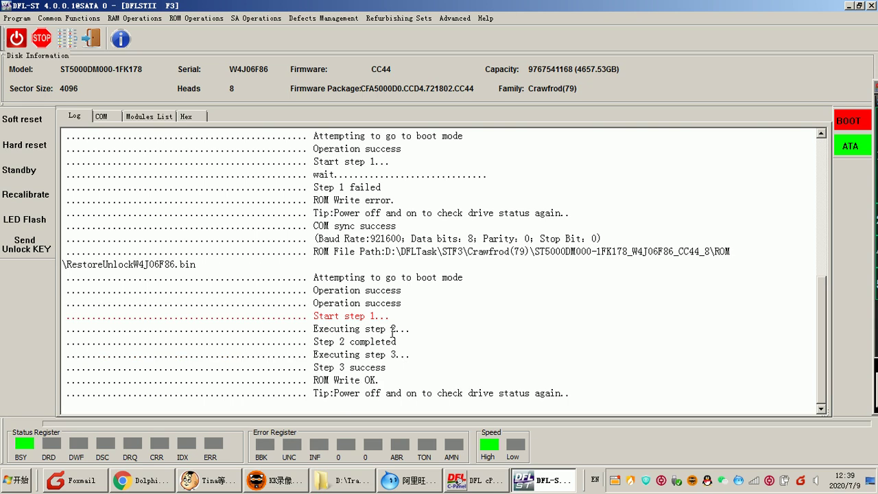
{"action": "left_click_drag", "start_coordinate": [313, 380], "coordinate": [383, 380]}
{"action": "left_click", "coordinate": [412, 375]}
Power-cycle the drive and review its startup messages in the COM terminal
{"action": "left_click", "coordinate": [101, 116]}
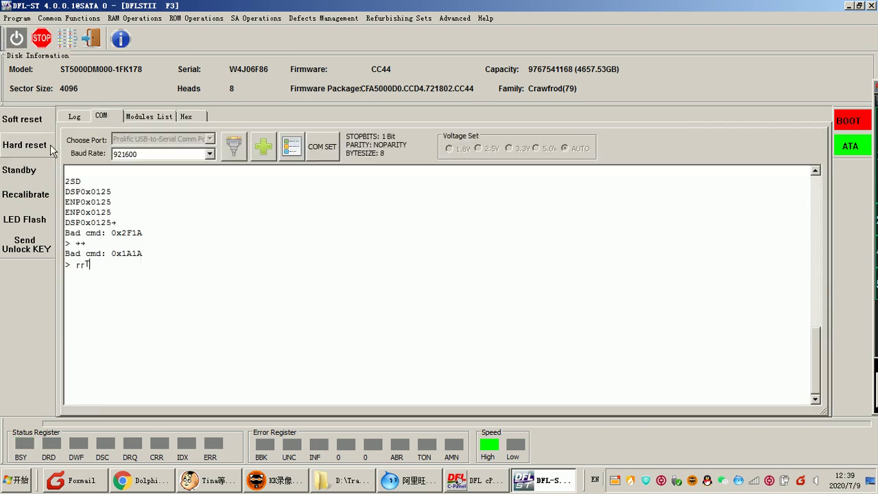
{"action": "right_click", "coordinate": [142, 237]}
{"action": "left_click", "coordinate": [162, 244]}
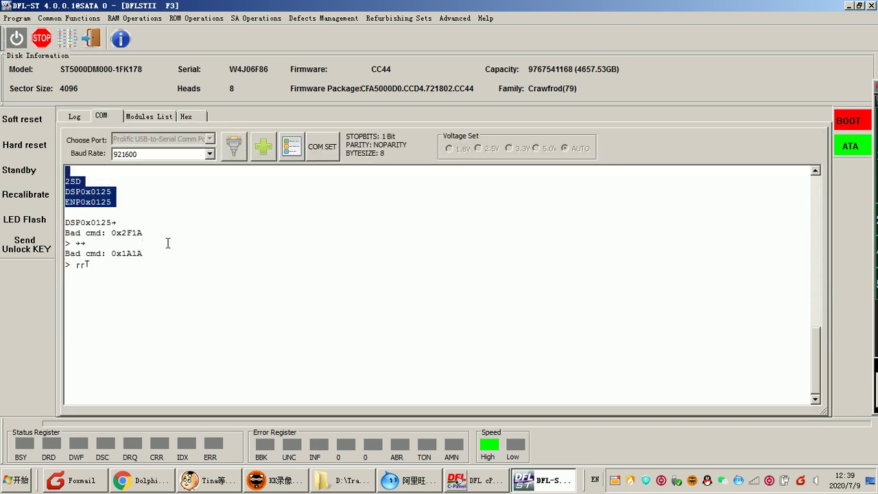
{"action": "left_click", "coordinate": [16, 37]}
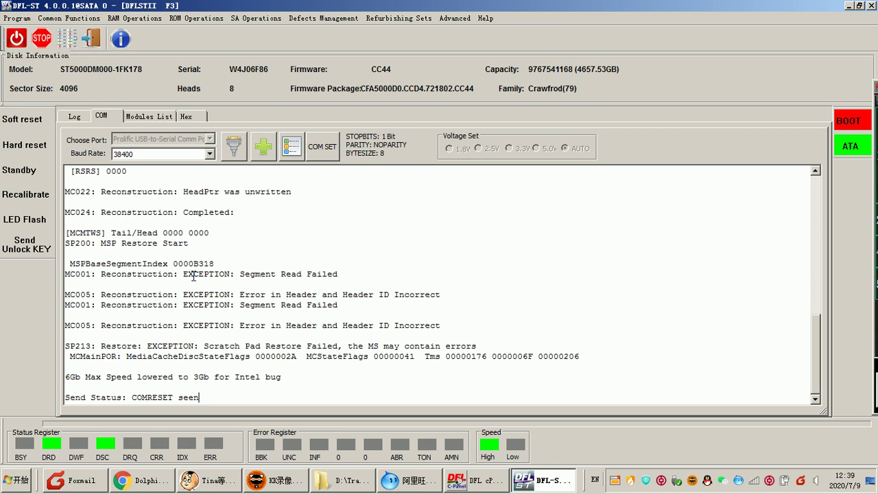
{"action": "scroll", "coordinate": [193, 275], "scroll_direction": "up", "scroll_amount": 7}
{"action": "scroll", "coordinate": [193, 275], "scroll_direction": "down", "scroll_amount": 7}
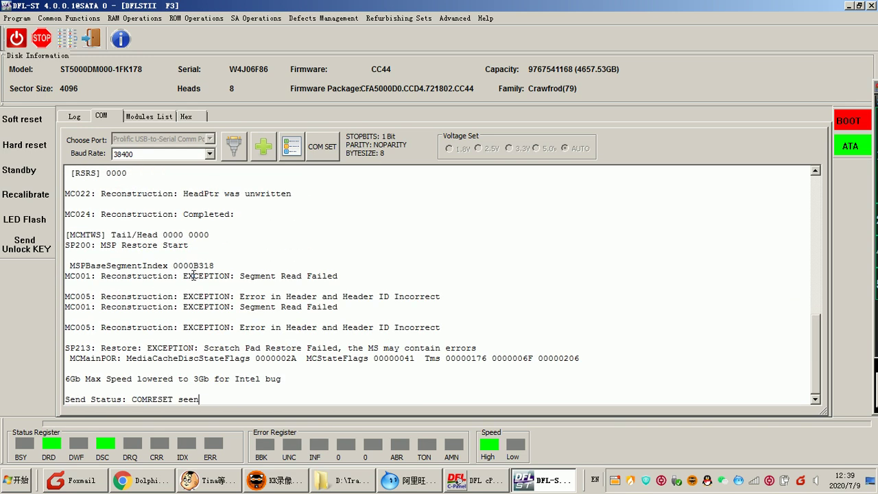
{"action": "left_click", "coordinate": [248, 267]}
{"action": "left_click", "coordinate": [260, 285]}
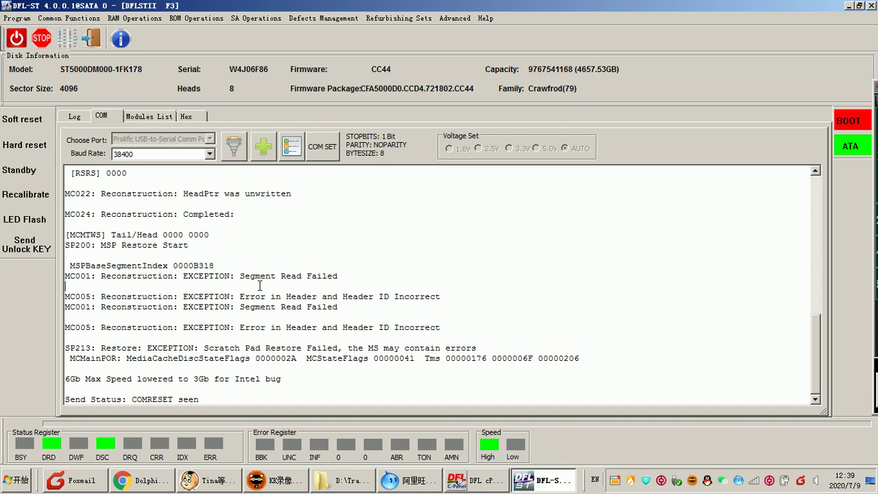